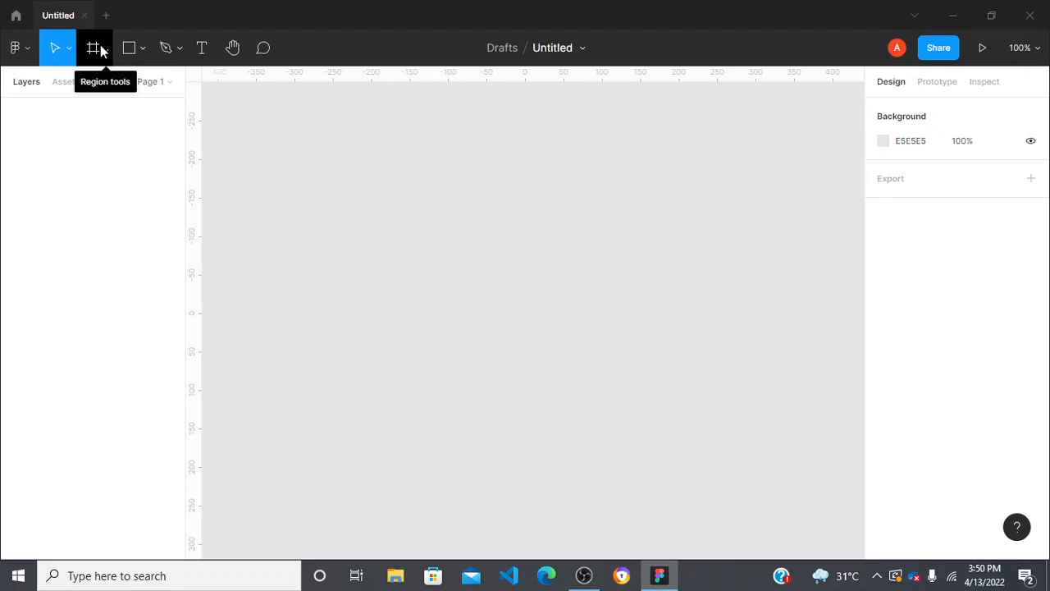
# - Create a Desktop preset frame of 1440 × 1024 on the canvas
pyautogui.click(100, 44)
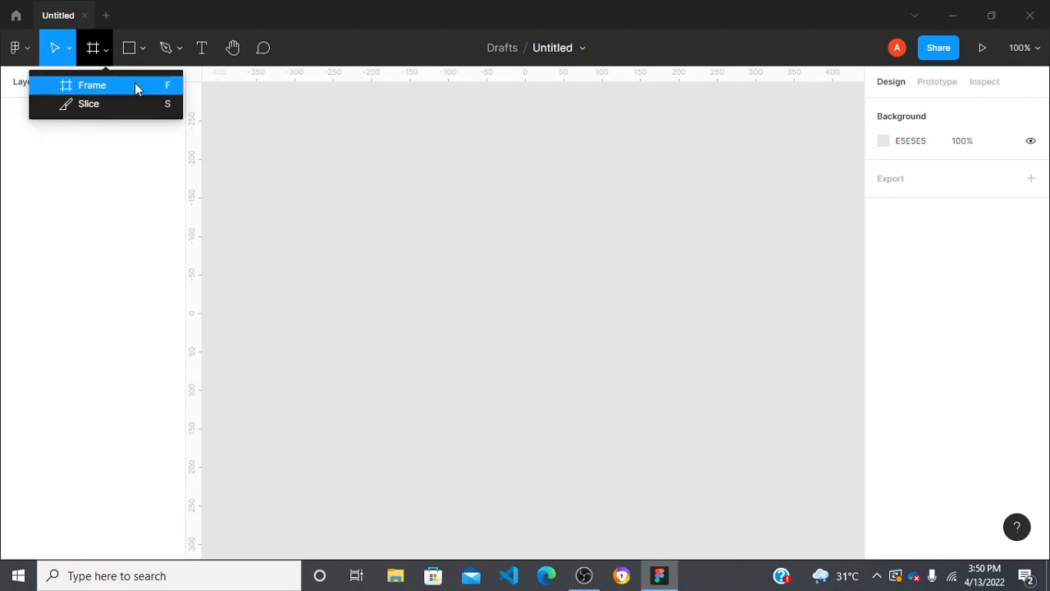
pyautogui.click(135, 85)
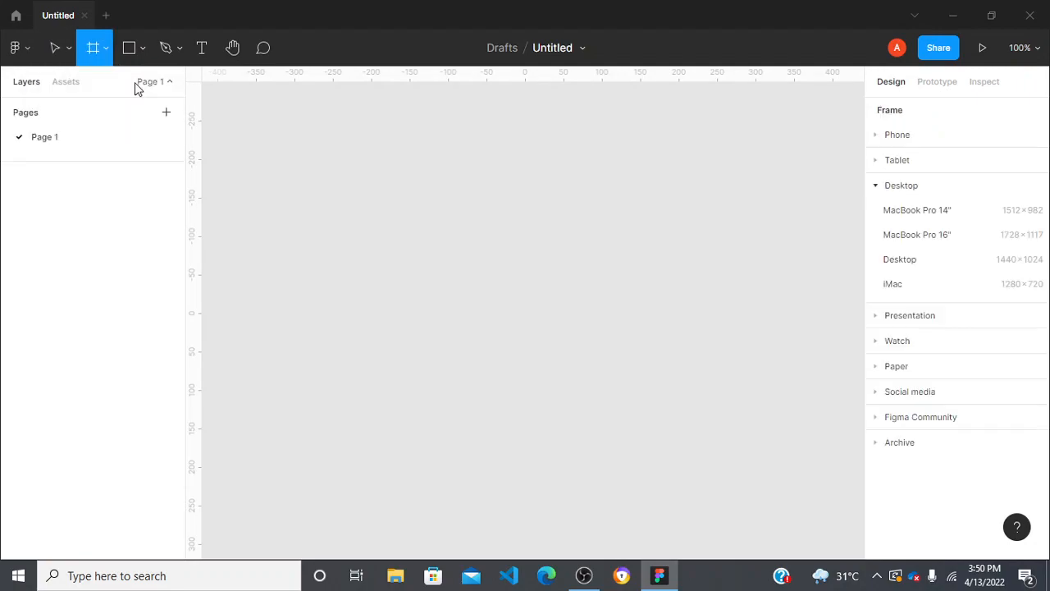
pyautogui.click(913, 261)
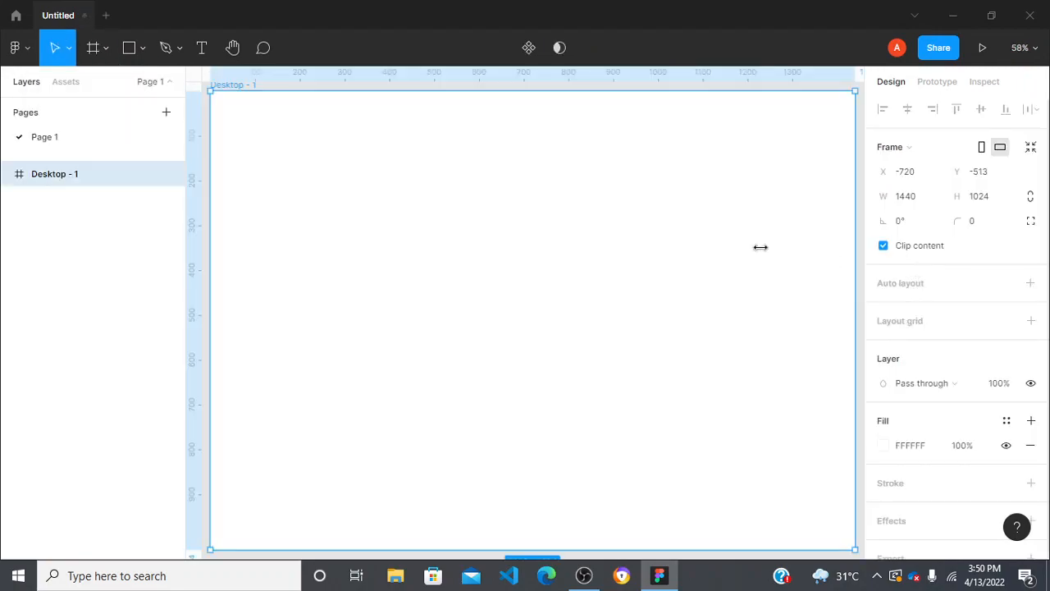
# - Add the text "FRIENDS OF FIGMA" inside the desktop frame
pyautogui.press('t')
pyautogui.click(447, 267)
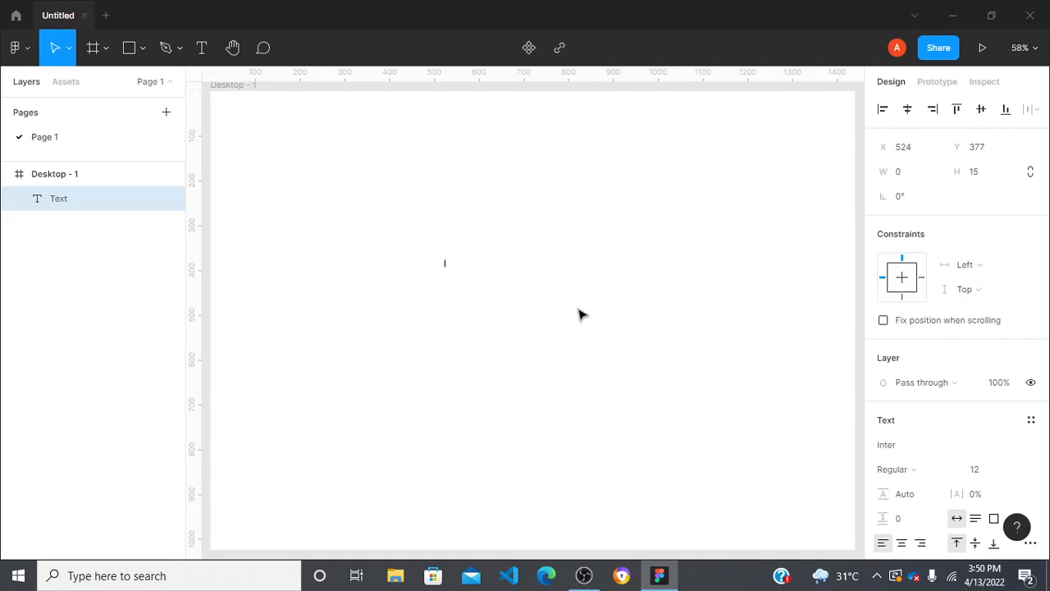
pyautogui.write('FRIENDS OF FIGMA')
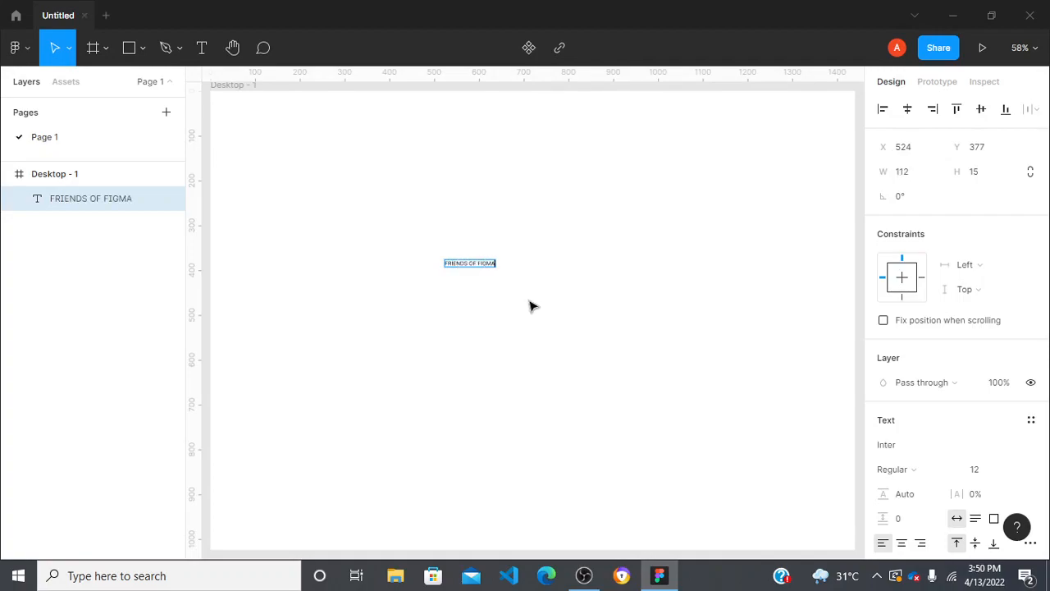
pyautogui.press('Escape')
# - Set the FRIENDS OF FIGMA text to size 96 and Bold weight
pyautogui.click(1017, 469)
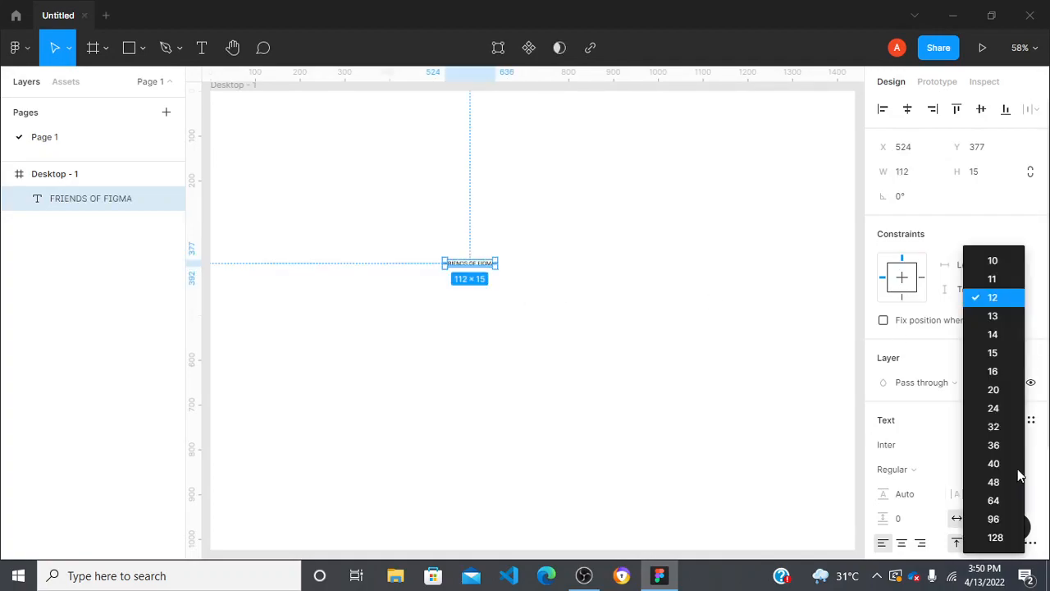
pyautogui.click(991, 517)
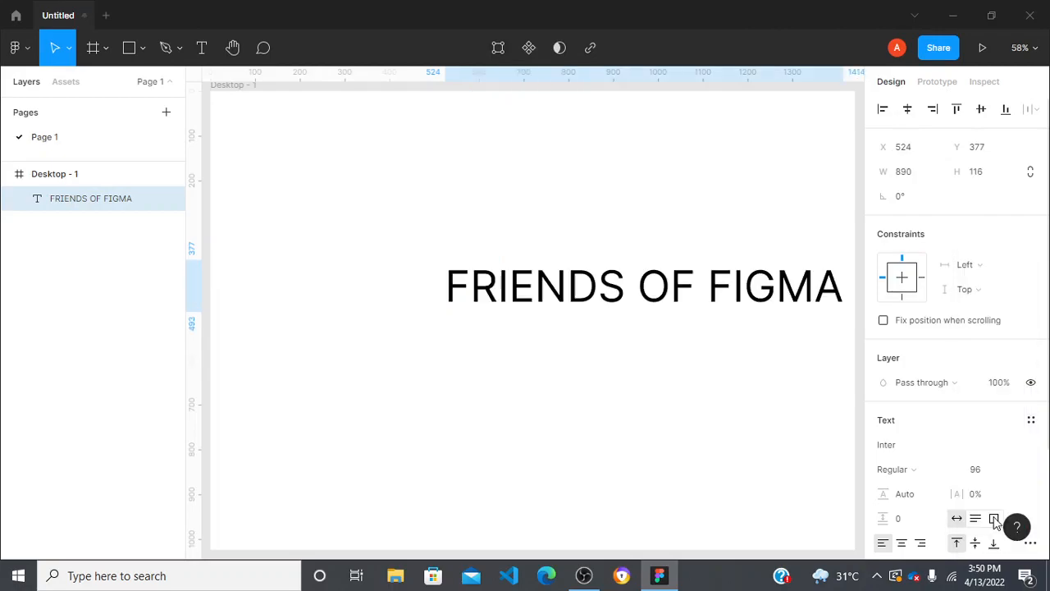
pyautogui.click(928, 470)
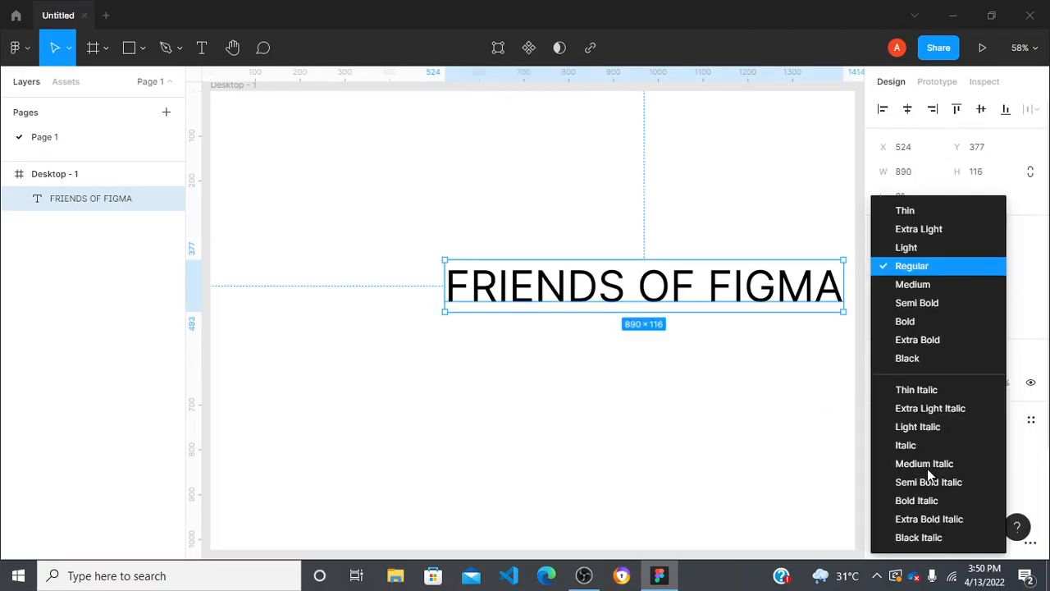
pyautogui.click(917, 321)
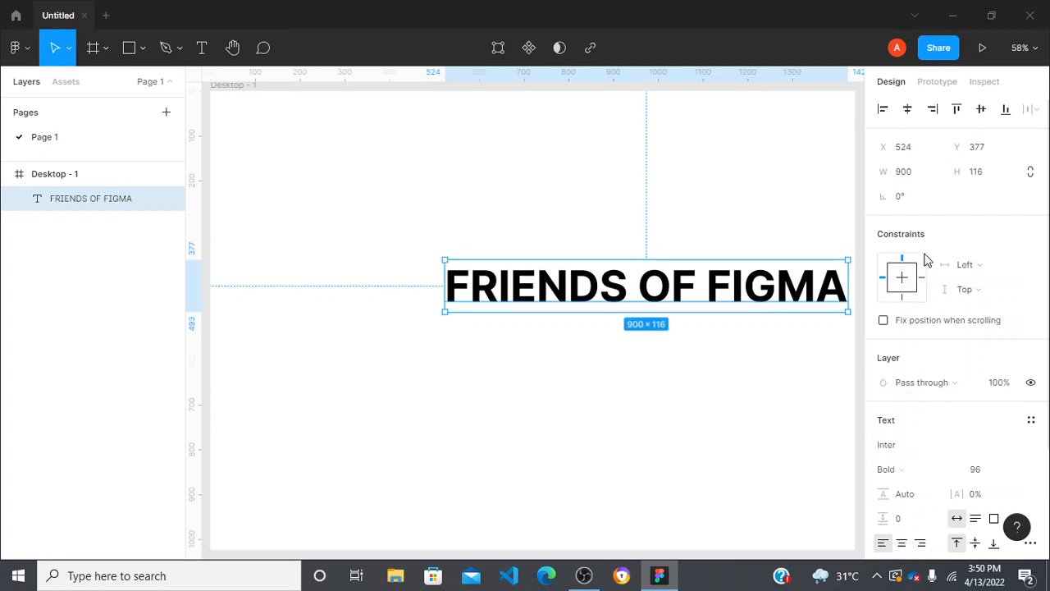
# - Center the text horizontally and vertically within the frame
pyautogui.click(908, 108)
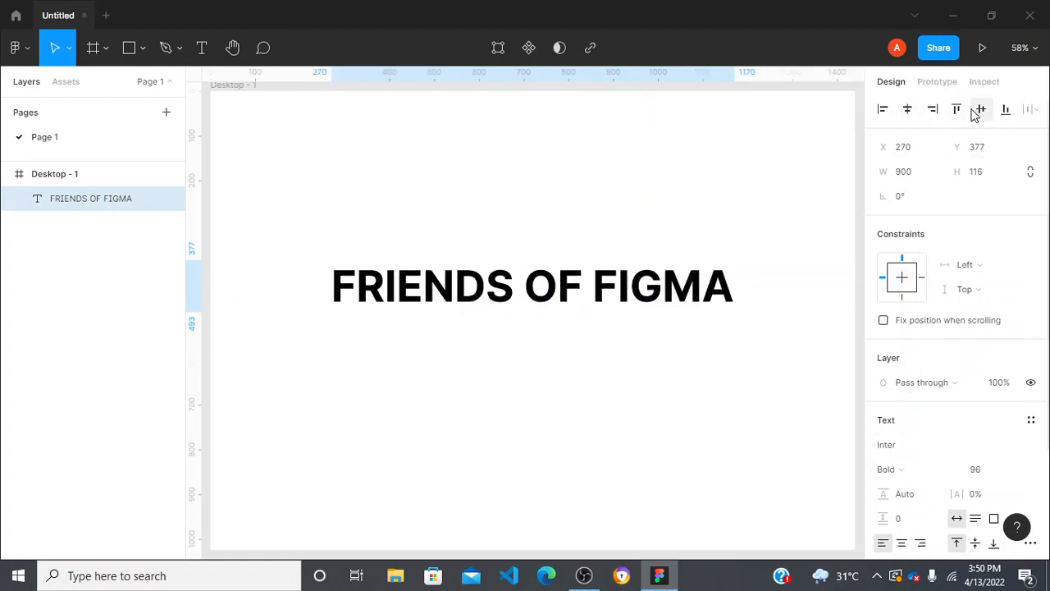
pyautogui.click(980, 109)
pyautogui.click(643, 144)
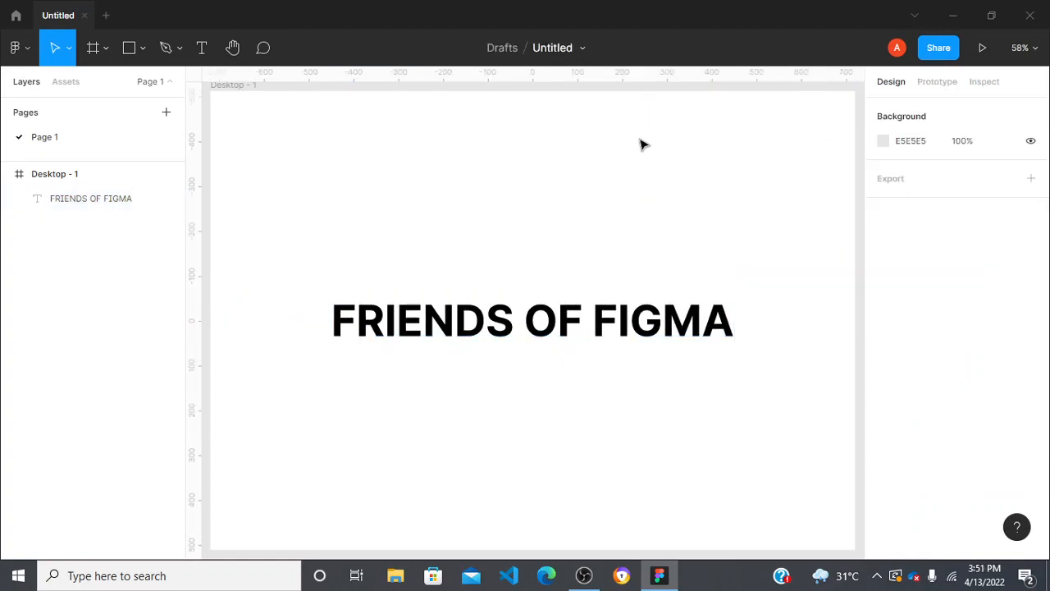
# - Draw a rectangle about 67 × 107 directly before the text and fill it white by setting its HSL lightness to 100
pyautogui.press('r')
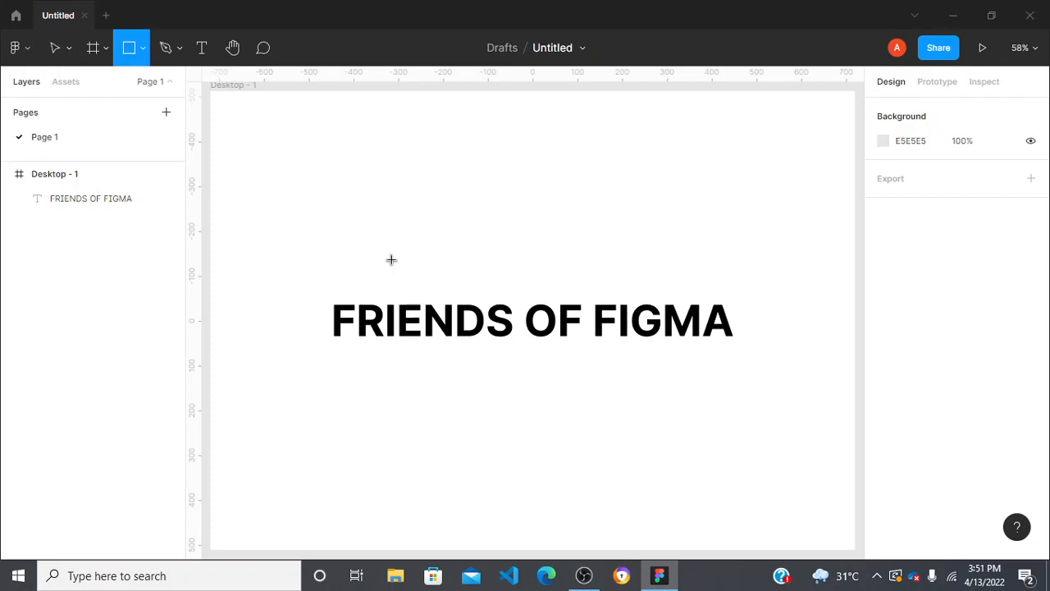
pyautogui.moveTo(301, 298)
pyautogui.mouseDown()
pyautogui.moveTo(335, 342)
pyautogui.moveTo(321, 311)
pyautogui.moveTo(321, 327)
pyautogui.mouseUp()
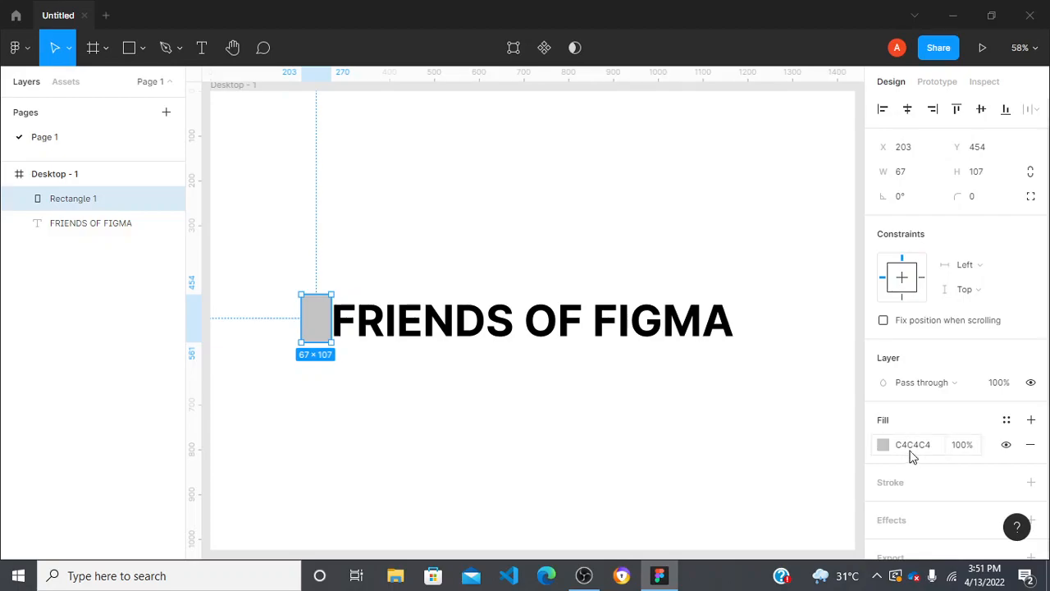
pyautogui.click(884, 444)
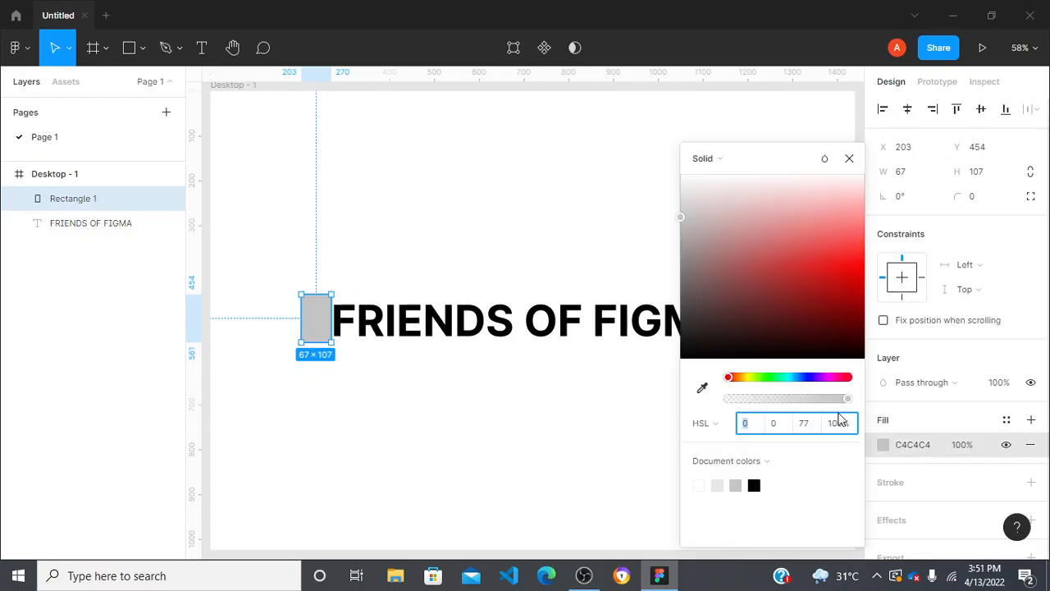
pyautogui.click(810, 428)
pyautogui.write('100')
pyautogui.press('Return')
pyautogui.click(370, 257)
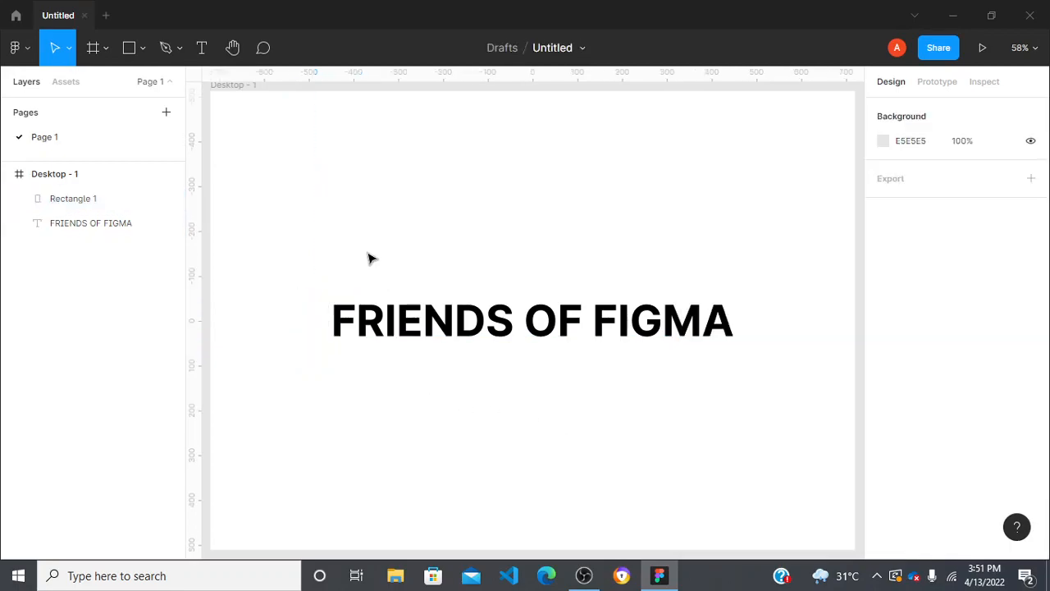
# - Set the white rectangle's constraints to Center both ways and widen it to about 1010 so it covers the whole text
pyautogui.click(321, 311)
pyautogui.click(902, 277)
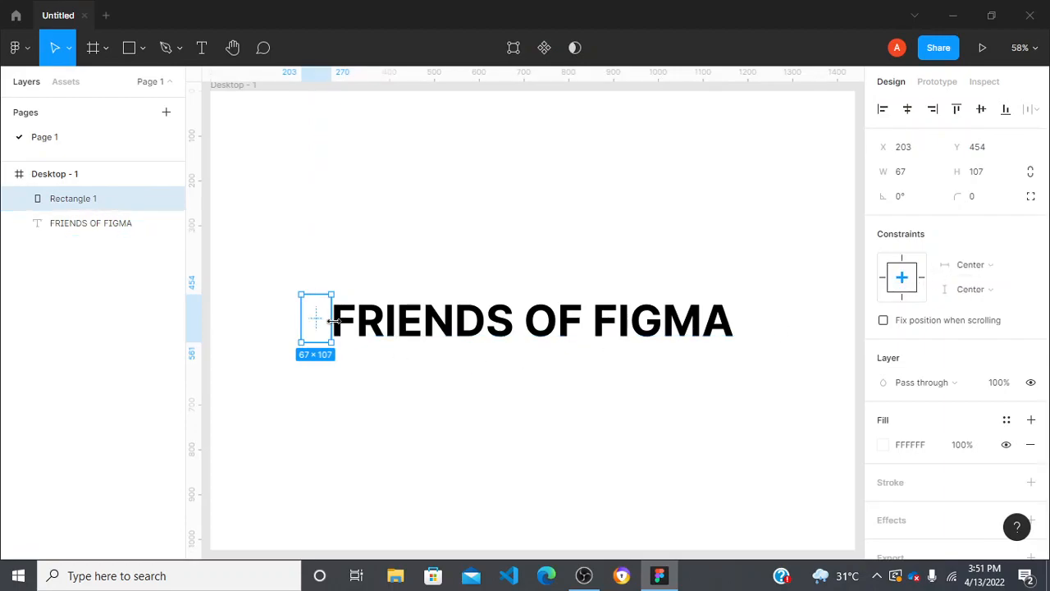
pyautogui.moveTo(333, 320); pyautogui.dragTo(753, 321)
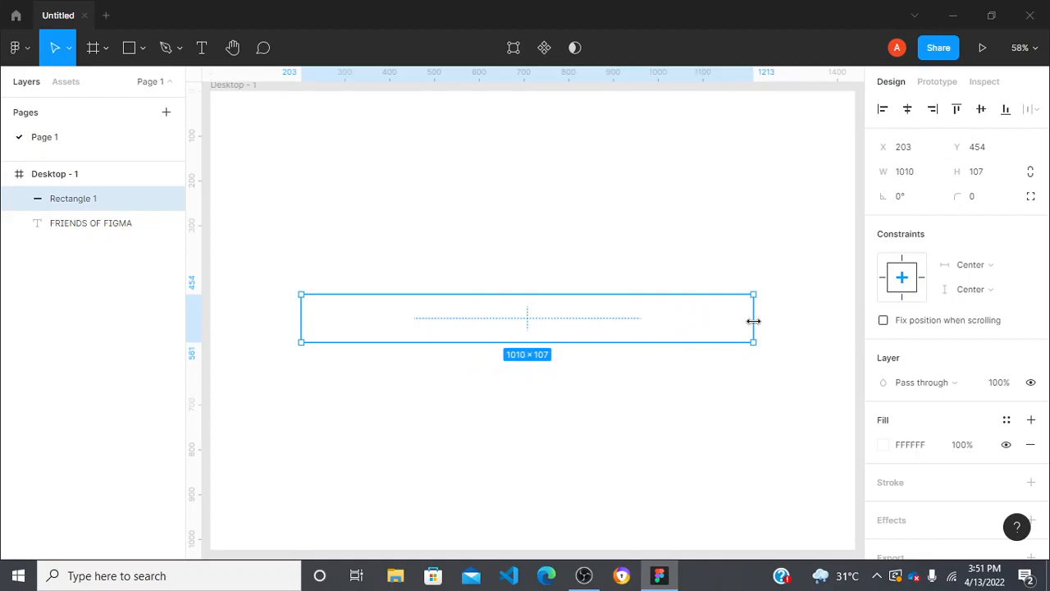
pyautogui.click(699, 419)
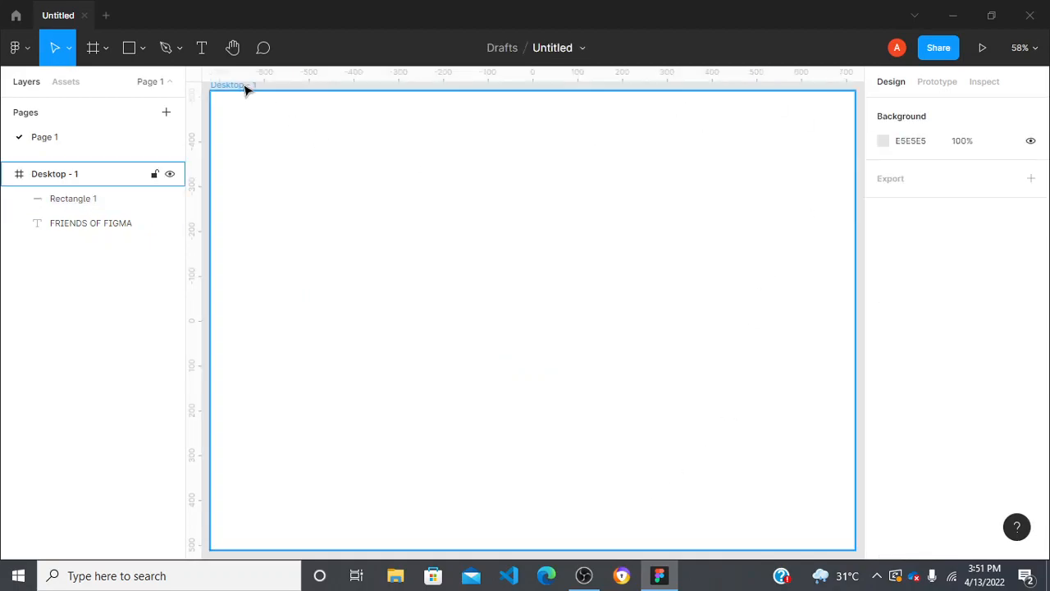
# - Duplicate the Desktop - 1 frame and place the copy beside the original
pyautogui.click(1023, 45)
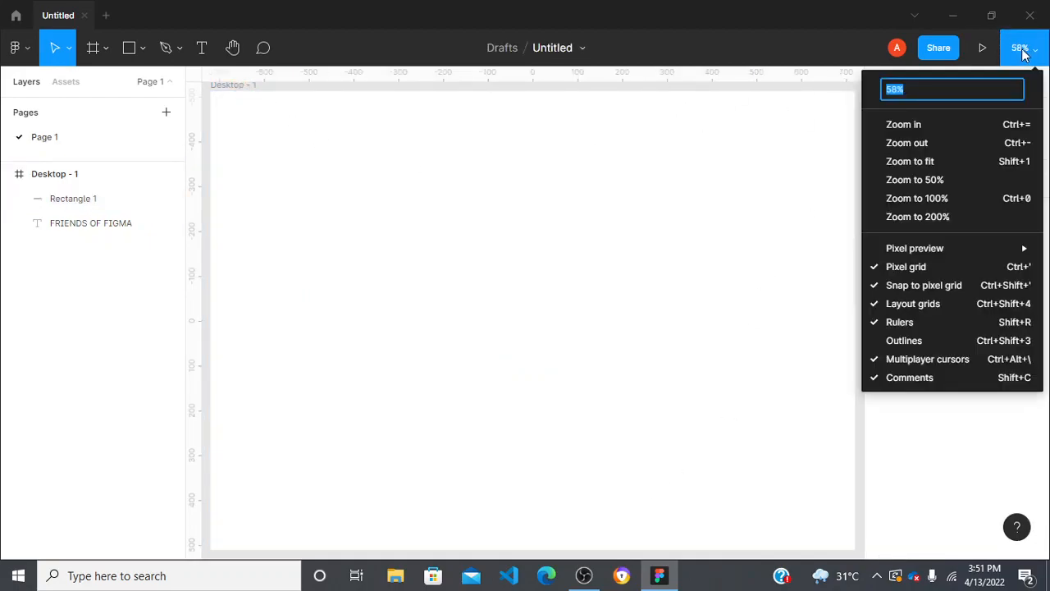
pyautogui.click(943, 142)
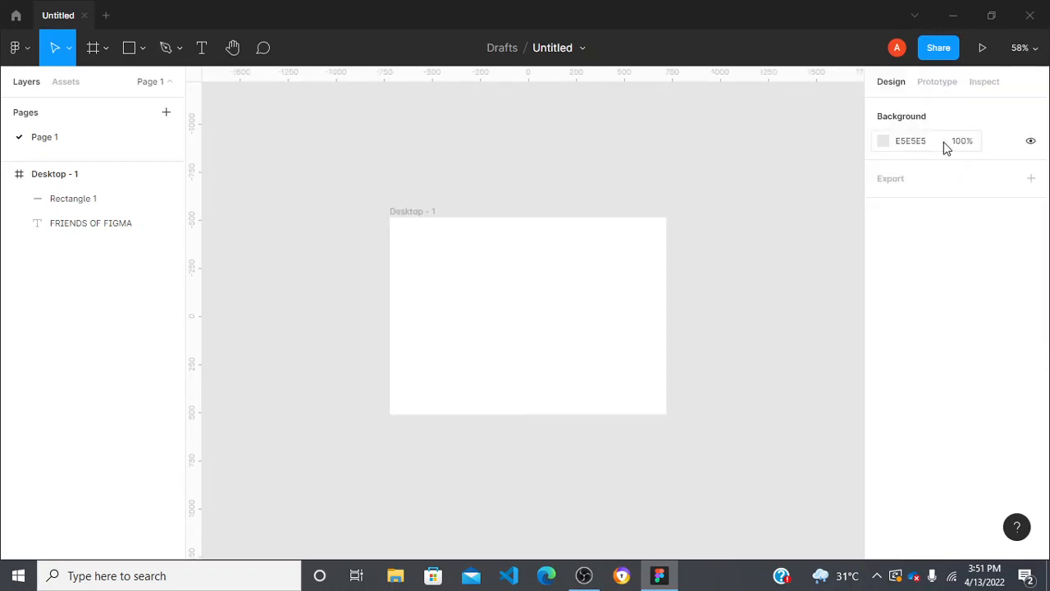
pyautogui.click(410, 212)
pyautogui.moveTo(520, 237); pyautogui.dragTo(770, 250)
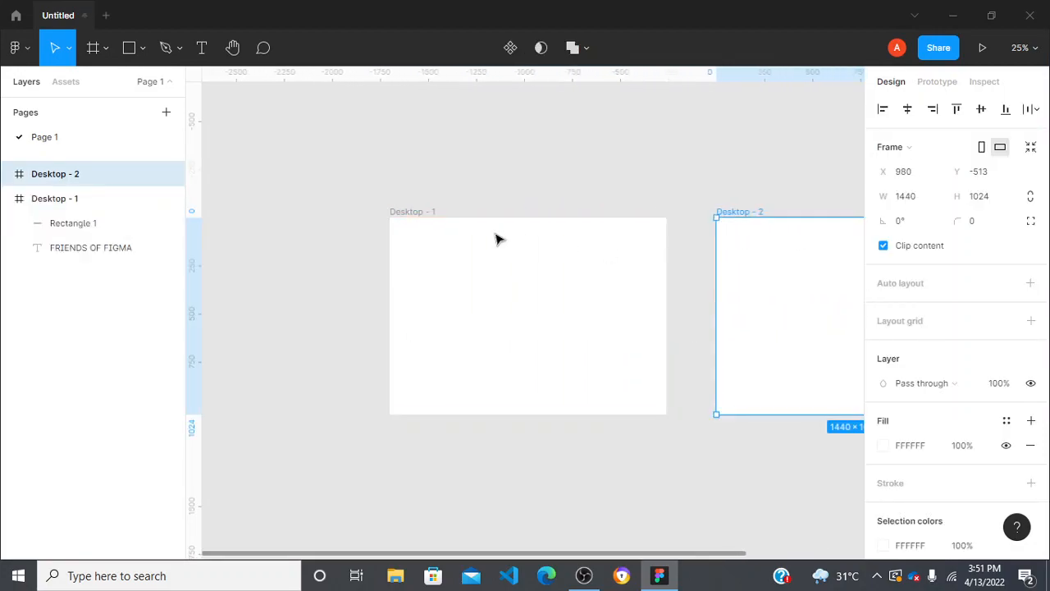
# - In Desktop - 2, shrink the white rectangle from its left edge to a width of about 21, uncovering the text
pyautogui.moveTo(662, 554); pyautogui.dragTo(816, 552)
pyautogui.click(630, 324)
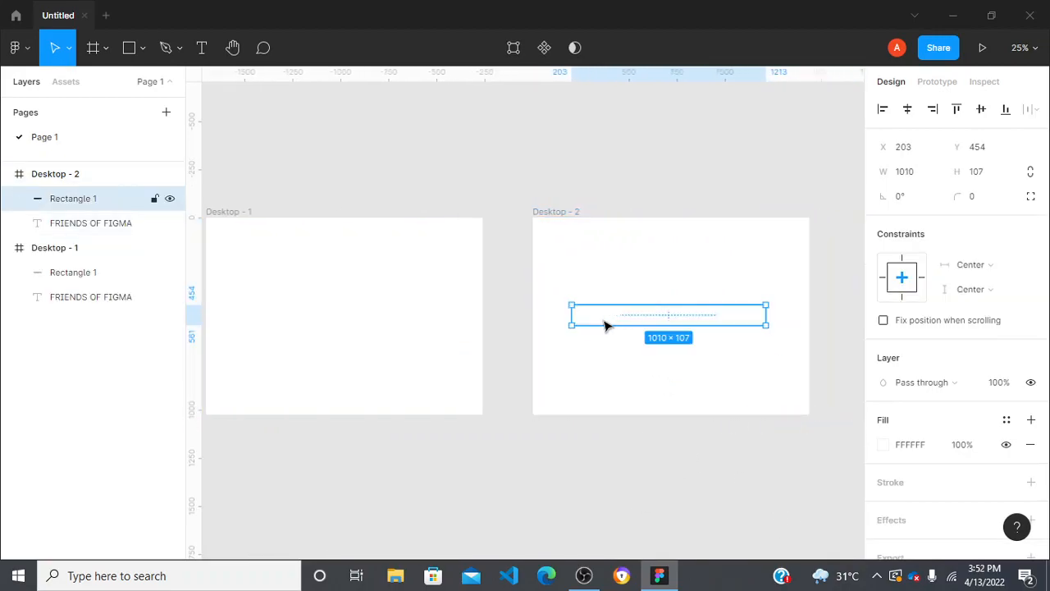
pyautogui.moveTo(568, 317); pyautogui.dragTo(759, 322)
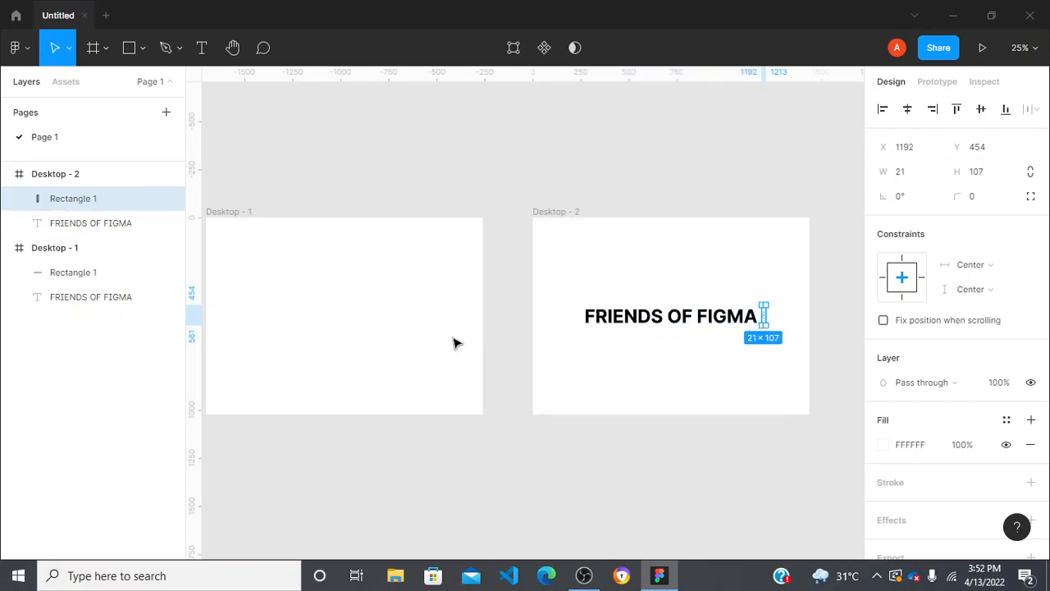
# - Add a prototype connection from Desktop - 1 to Desktop - 2, triggered after a delay of 200 ms
pyautogui.click(223, 213)
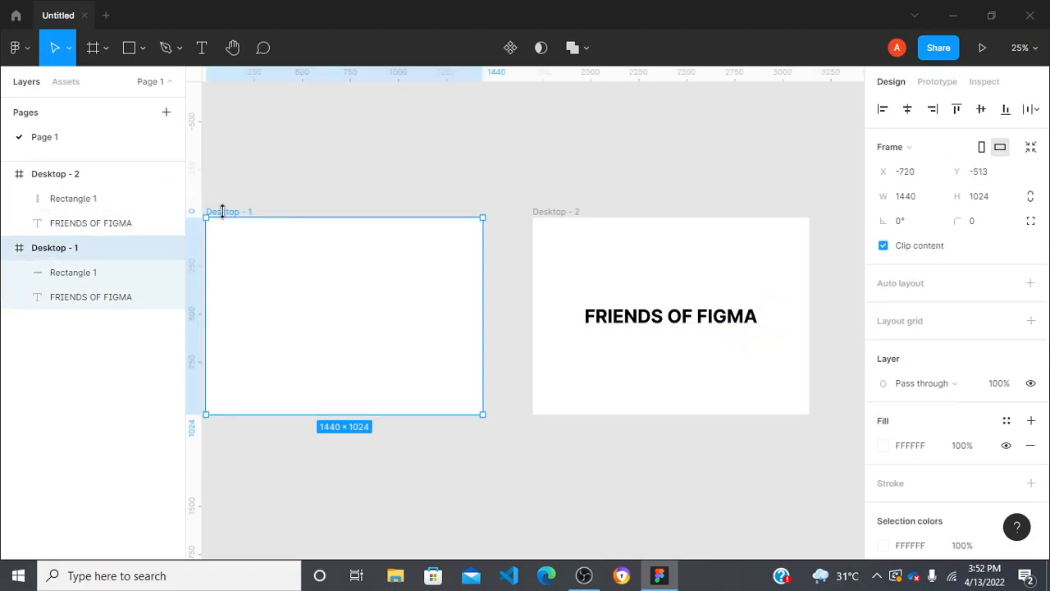
pyautogui.click(939, 82)
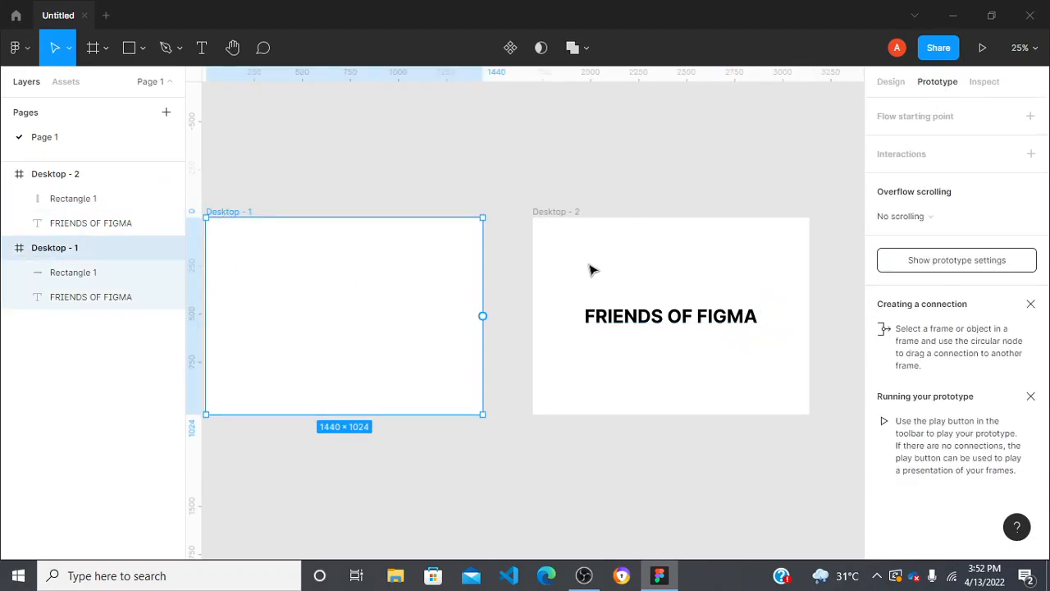
pyautogui.moveTo(482, 315); pyautogui.dragTo(590, 328)
pyautogui.click(748, 241)
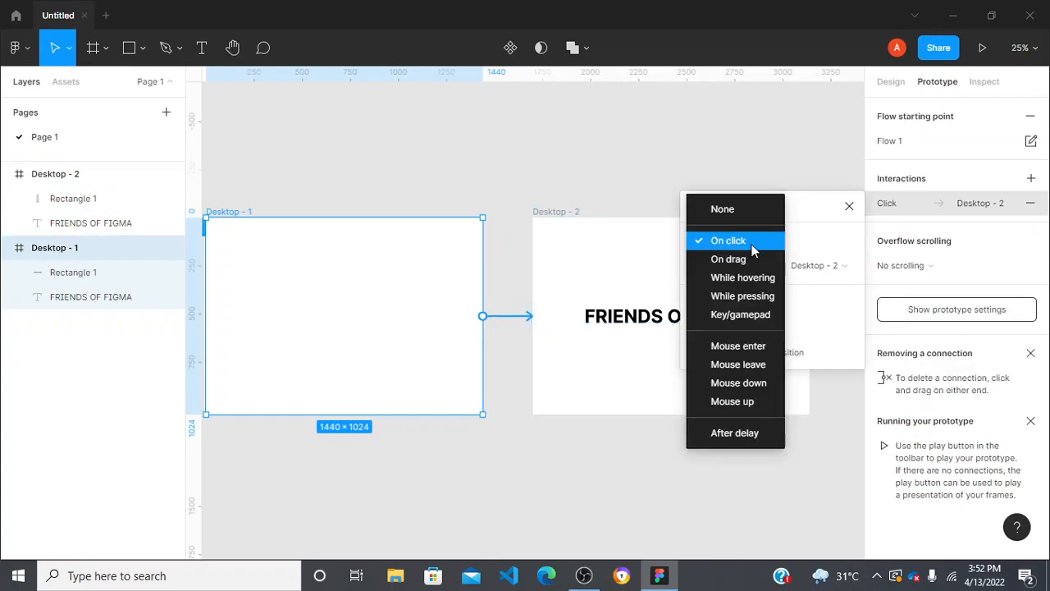
pyautogui.click(751, 433)
pyautogui.click(830, 243)
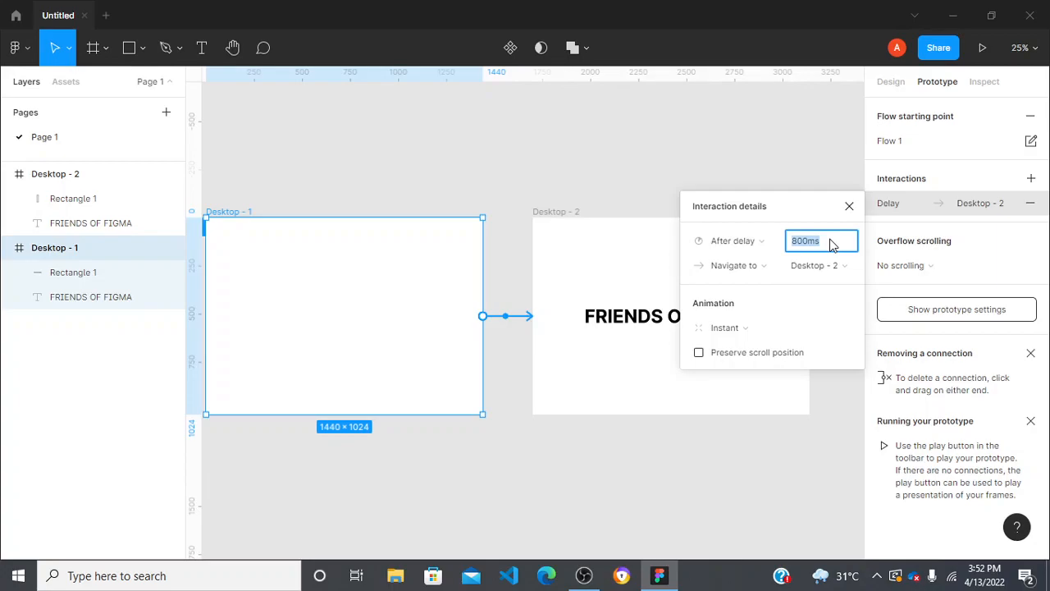
pyautogui.write('200')
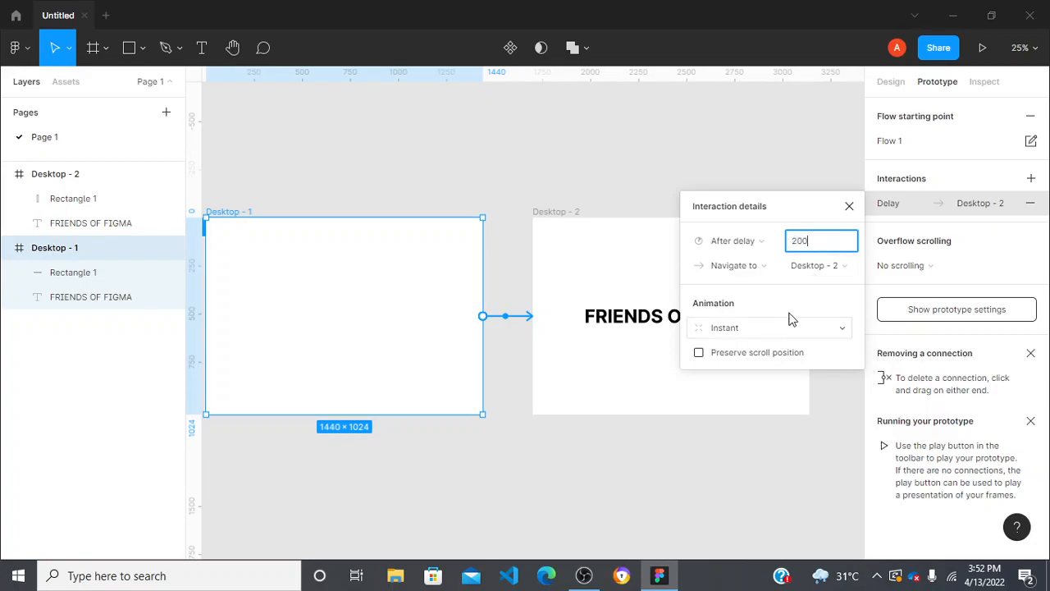
# - Set the connection's animation to Smart animate with a duration of 8000 ms
pyautogui.click(761, 328)
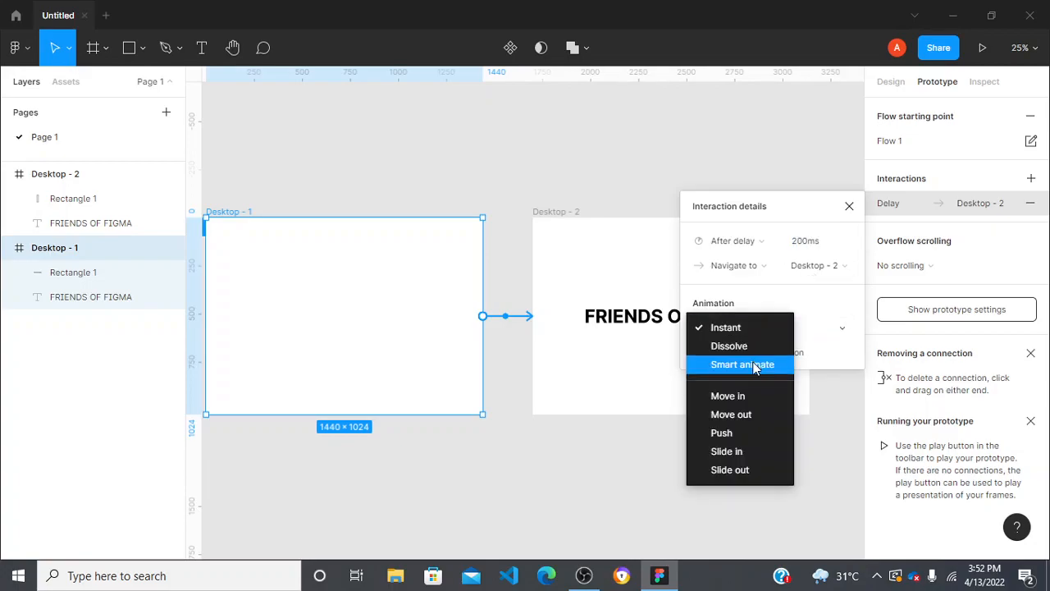
pyautogui.click(758, 364)
pyautogui.click(830, 352)
pyautogui.doubleClick(830, 352)
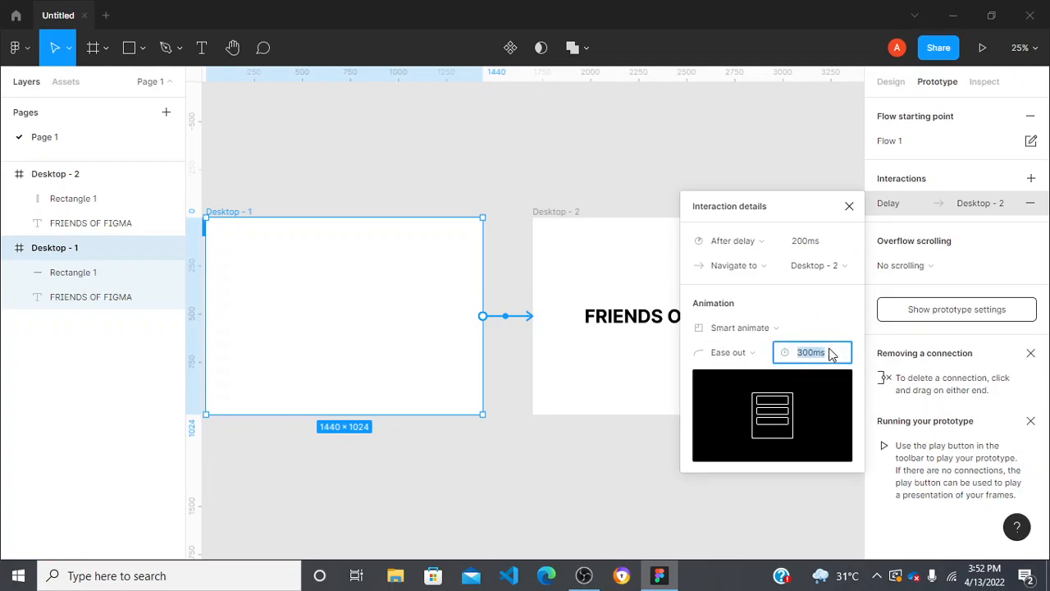
pyautogui.write('8000')
pyautogui.click(619, 184)
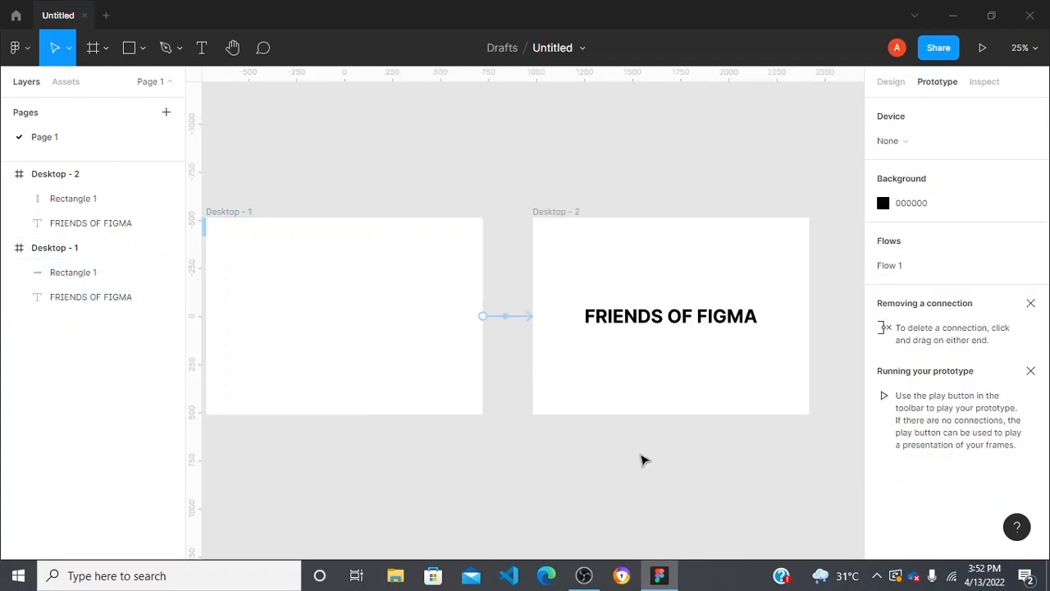
# - Play the Flow 1 prototype to preview the text reveal animation
pyautogui.moveTo(328, 479); pyautogui.dragTo(207, 463)
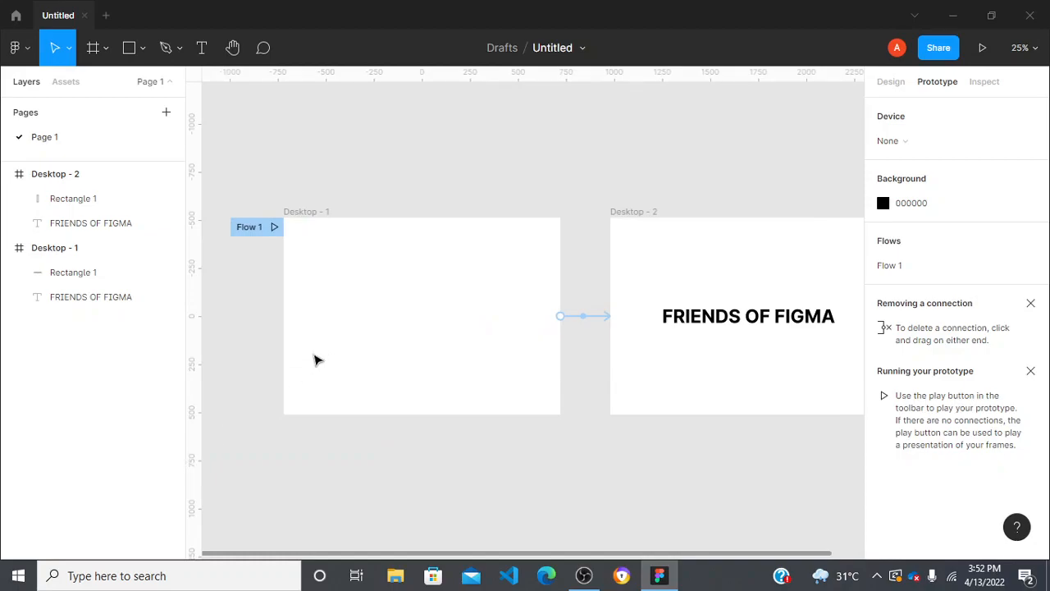
pyautogui.click(275, 229)
pyautogui.click(275, 229)
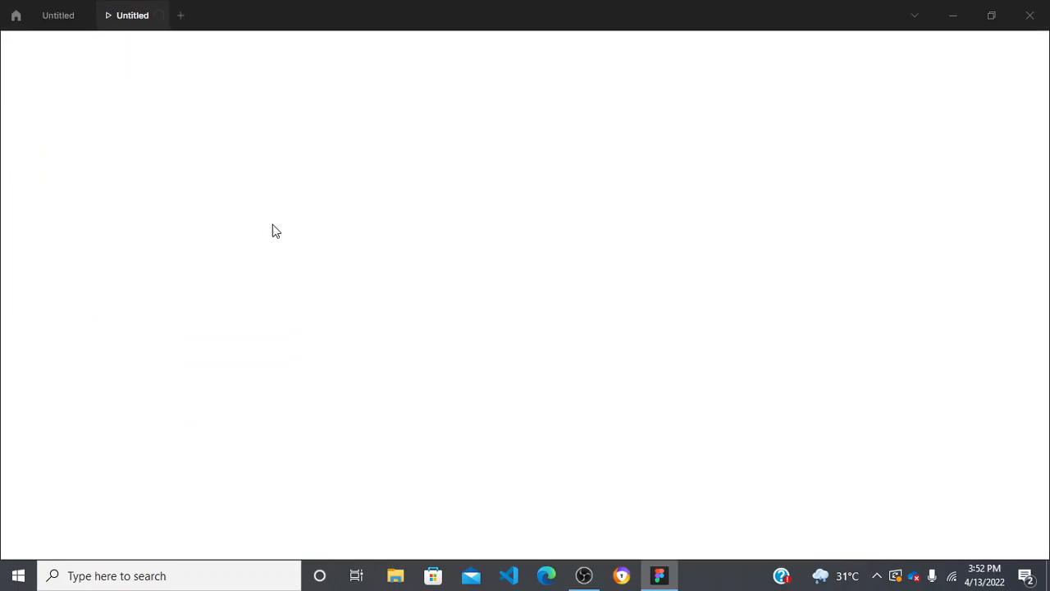